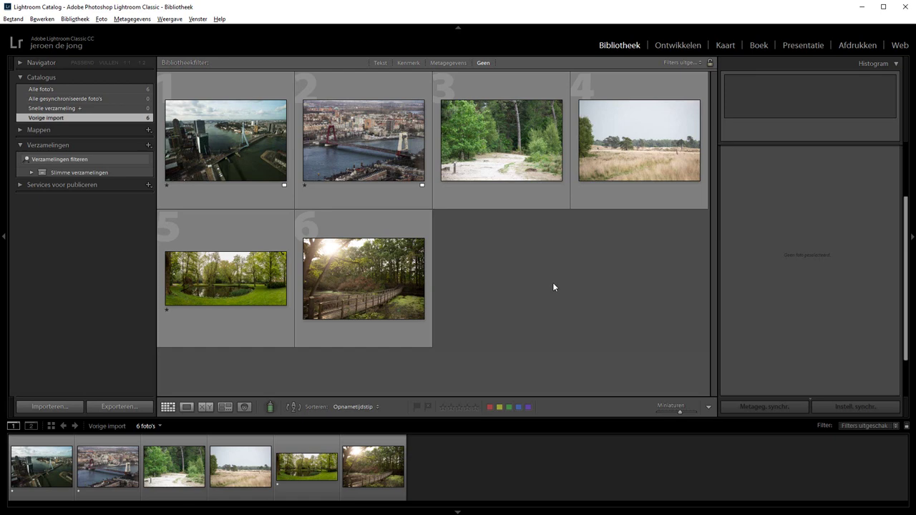
- Switch from the Bibliotheek (Library) module to the Kaart (Map) module
{"action": "left_click", "coordinate": [723, 45]}
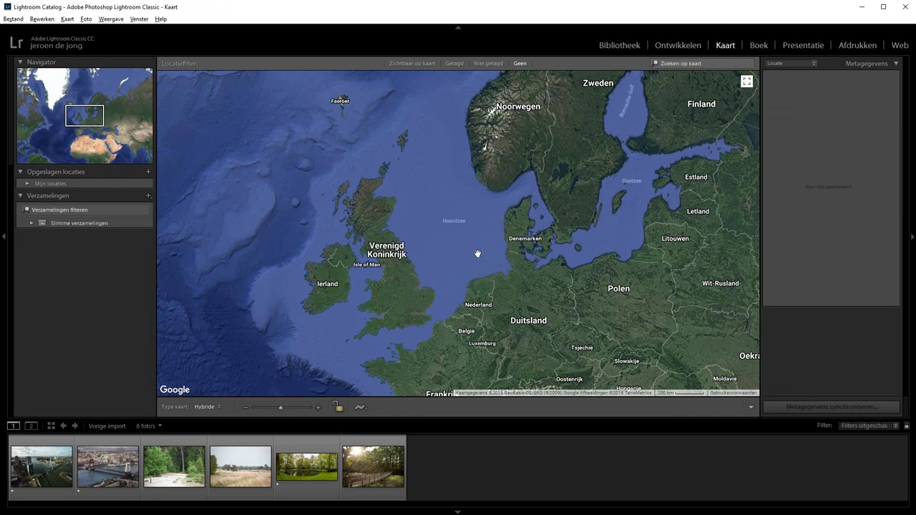
- Zoom and pan the map to the Waalwijk–Drunen area of Noord-Brabant
{"action": "scroll", "coordinate": [478, 253], "scroll_direction": "down", "scroll_amount": 2}
{"action": "scroll", "coordinate": [477, 253], "scroll_direction": "down", "scroll_amount": 1}
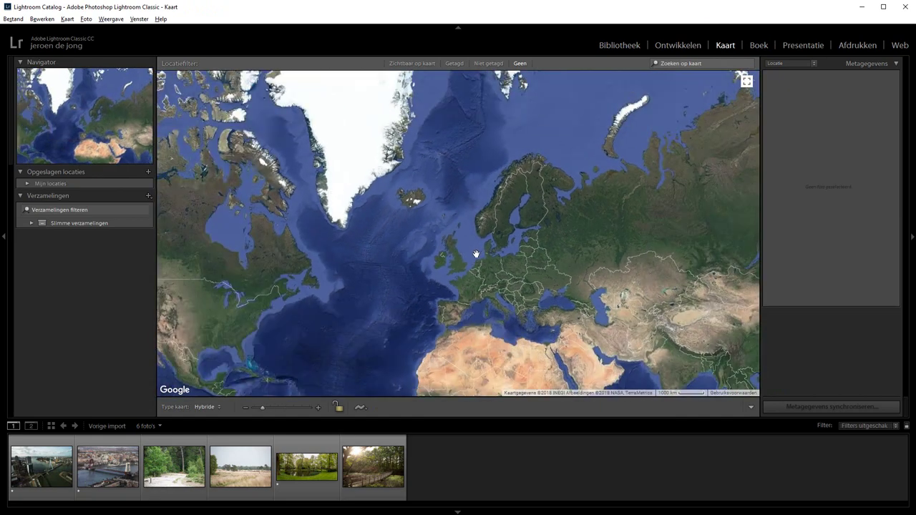
{"action": "mouse_move", "coordinate": [462, 279]}
{"action": "left_mouse_down"}
{"action": "mouse_move", "coordinate": [555, 205]}
{"action": "mouse_move", "coordinate": [450, 241]}
{"action": "left_mouse_up"}
{"action": "scroll", "coordinate": [458, 227], "scroll_direction": "up", "scroll_amount": 1}
{"action": "scroll", "coordinate": [466, 213], "scroll_direction": "up", "scroll_amount": 1}
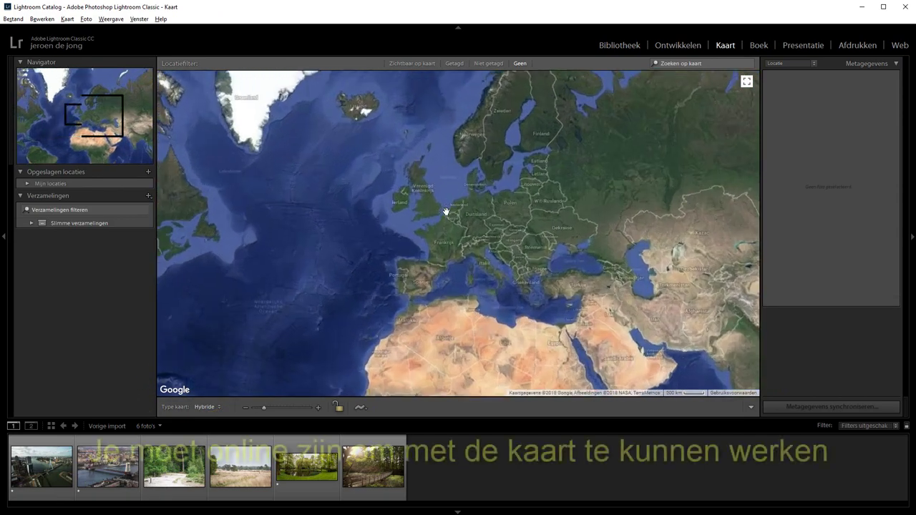
{"action": "scroll", "coordinate": [439, 208], "scroll_direction": "up", "scroll_amount": 1}
{"action": "scroll", "coordinate": [486, 208], "scroll_direction": "up", "scroll_amount": 1}
{"action": "scroll", "coordinate": [508, 229], "scroll_direction": "up", "scroll_amount": 1}
{"action": "scroll", "coordinate": [530, 251], "scroll_direction": "up", "scroll_amount": 1}
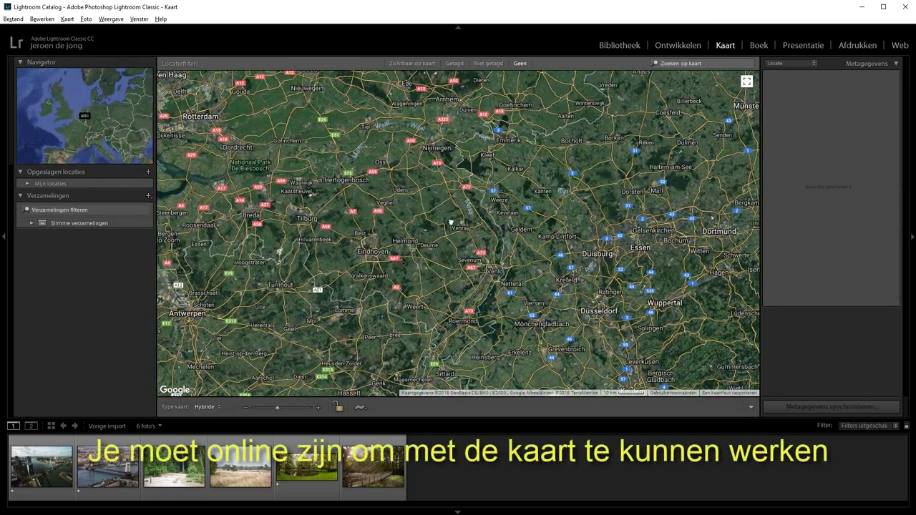
{"action": "scroll", "coordinate": [501, 257], "scroll_direction": "up", "scroll_amount": 1}
{"action": "scroll", "coordinate": [372, 257], "scroll_direction": "up", "scroll_amount": 1}
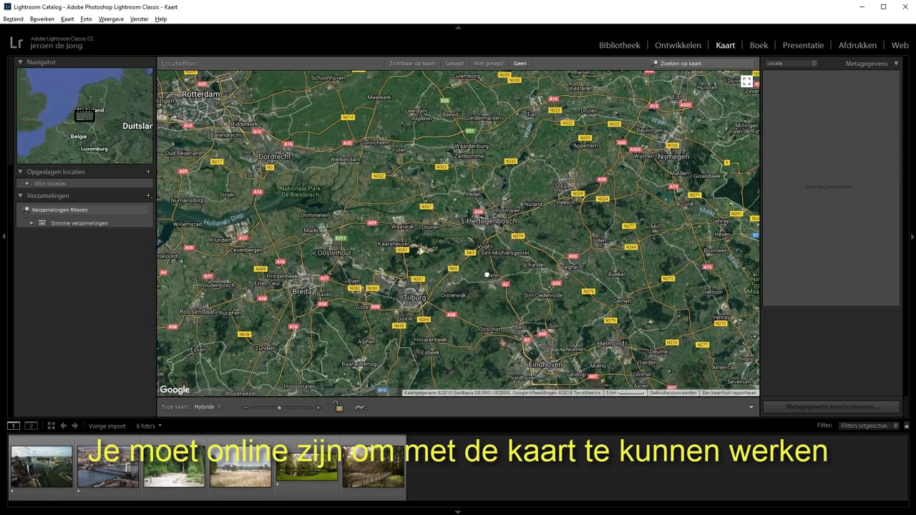
{"action": "scroll", "coordinate": [395, 233], "scroll_direction": "up", "scroll_amount": 1}
{"action": "scroll", "coordinate": [395, 233], "scroll_direction": "up", "scroll_amount": 1}
{"action": "scroll", "coordinate": [444, 250], "scroll_direction": "up", "scroll_amount": 1}
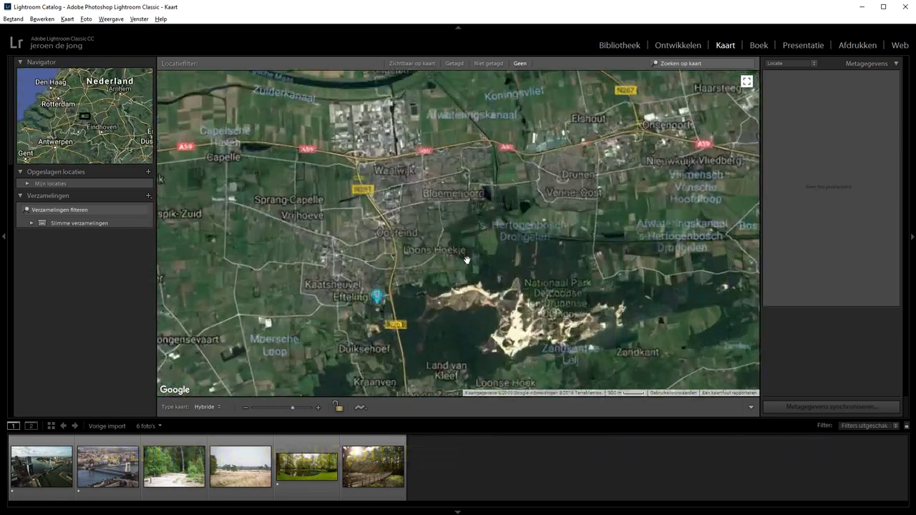
{"action": "scroll", "coordinate": [466, 259], "scroll_direction": "down", "scroll_amount": 1}
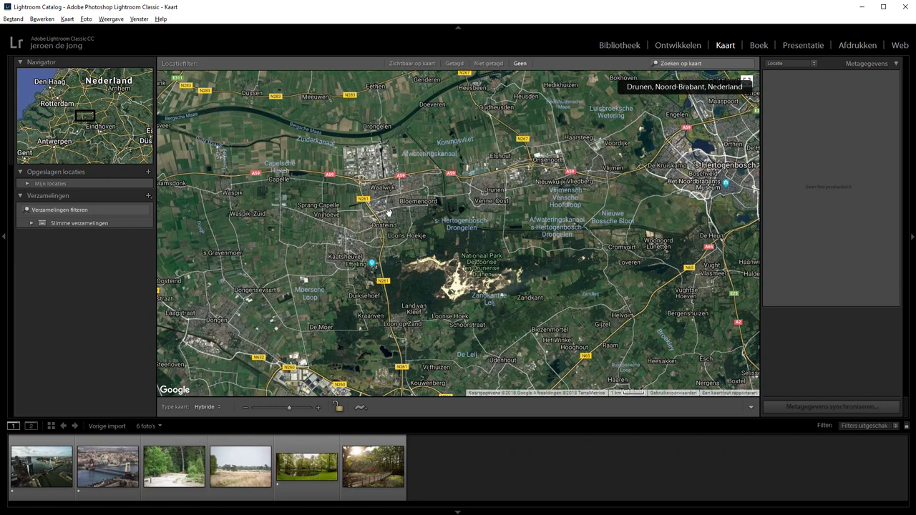
- Zoom into Wandelpark in Waalwijk and pin the park pond photo there
{"action": "scroll", "coordinate": [386, 190], "scroll_direction": "up", "scroll_amount": 1}
{"action": "scroll", "coordinate": [390, 214], "scroll_direction": "up", "scroll_amount": 1}
{"action": "scroll", "coordinate": [391, 228], "scroll_direction": "up", "scroll_amount": 1}
{"action": "scroll", "coordinate": [393, 236], "scroll_direction": "up", "scroll_amount": 1}
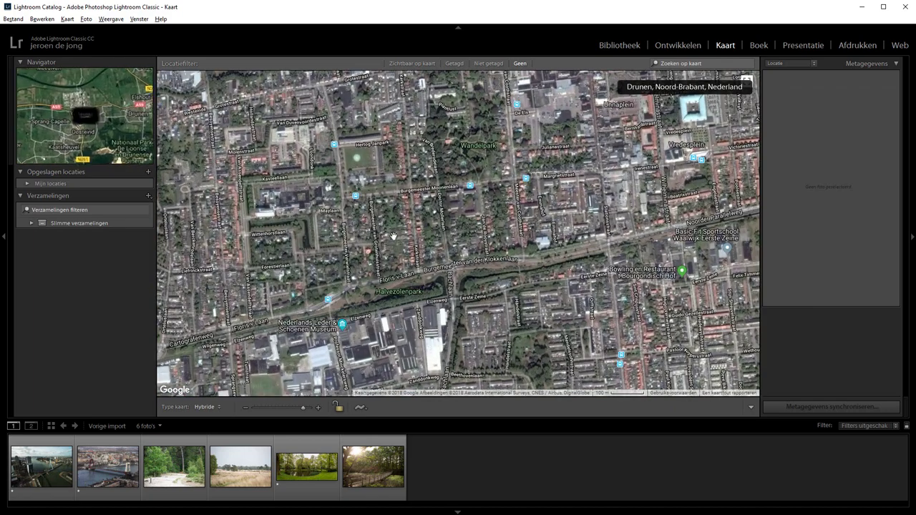
{"action": "scroll", "coordinate": [411, 186], "scroll_direction": "up", "scroll_amount": 1}
{"action": "mouse_move", "coordinate": [453, 114]}
{"action": "left_mouse_down"}
{"action": "mouse_move", "coordinate": [411, 243]}
{"action": "mouse_move", "coordinate": [422, 289]}
{"action": "left_mouse_up"}
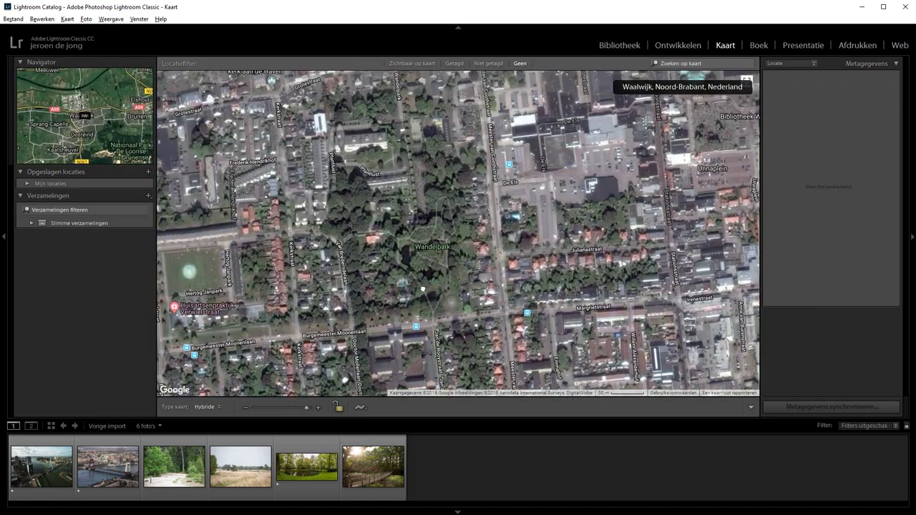
{"action": "mouse_move", "coordinate": [315, 466]}
{"action": "left_mouse_down"}
{"action": "mouse_move", "coordinate": [388, 261]}
{"action": "mouse_move", "coordinate": [402, 255]}
{"action": "mouse_move", "coordinate": [410, 264]}
{"action": "left_mouse_up"}
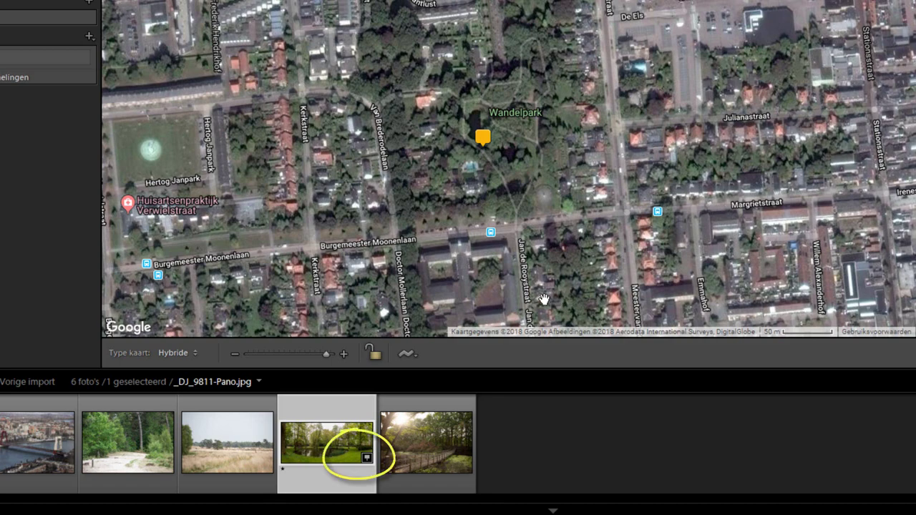
- Pan to the forest edge south of Waalwijk and select the boardwalk photo
{"action": "left_click_drag", "start_coordinate": [562, 310], "coordinate": [448, 196]}
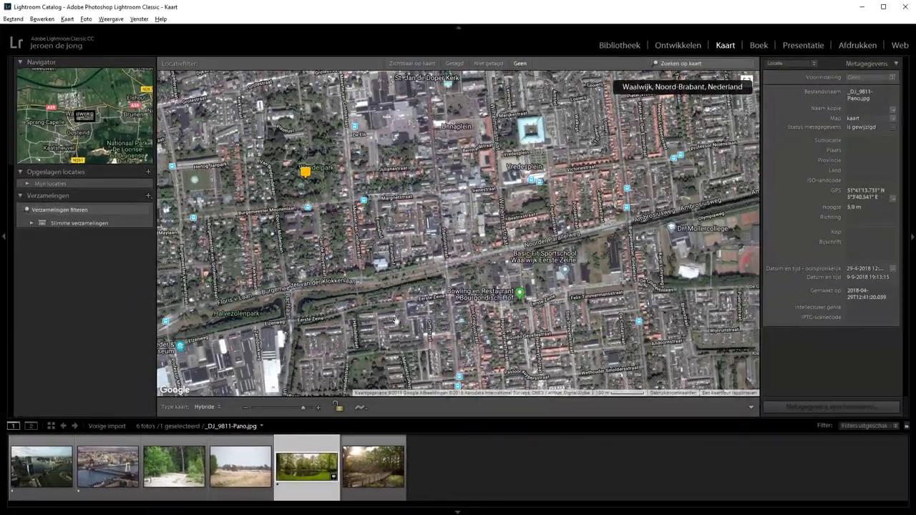
{"action": "scroll", "coordinate": [414, 275], "scroll_direction": "down", "scroll_amount": 2}
{"action": "scroll", "coordinate": [414, 275], "scroll_direction": "up", "scroll_amount": 1}
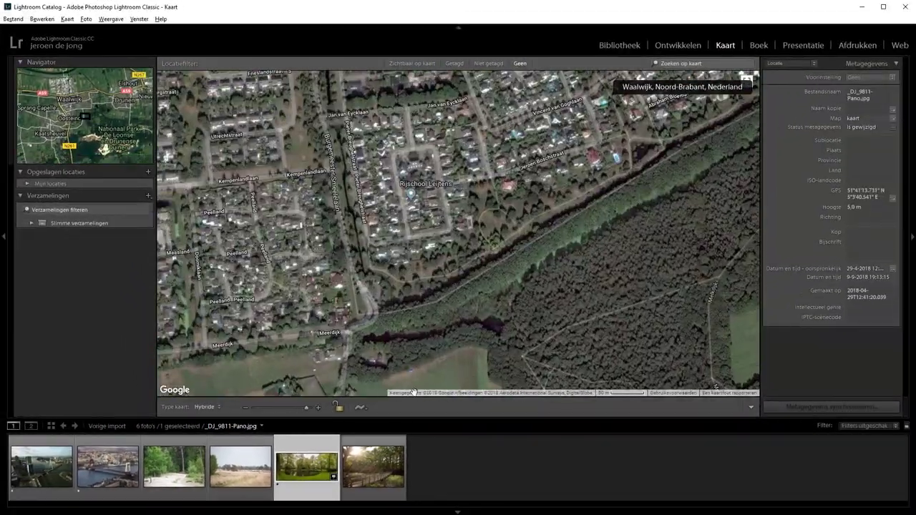
{"action": "key", "text": "Right"}
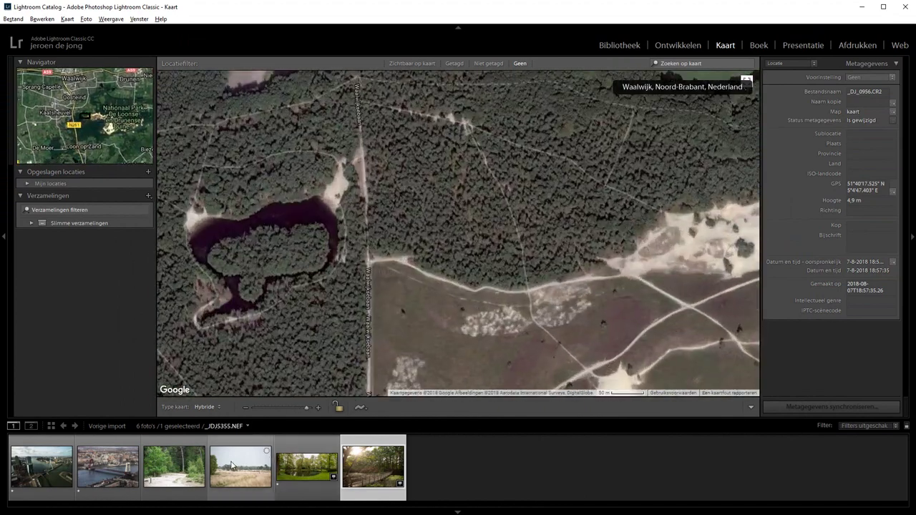
- Pin the heathland and forest path photos together beside the forest pond near Kaatsheuvel
{"action": "left_click", "coordinate": [232, 466]}
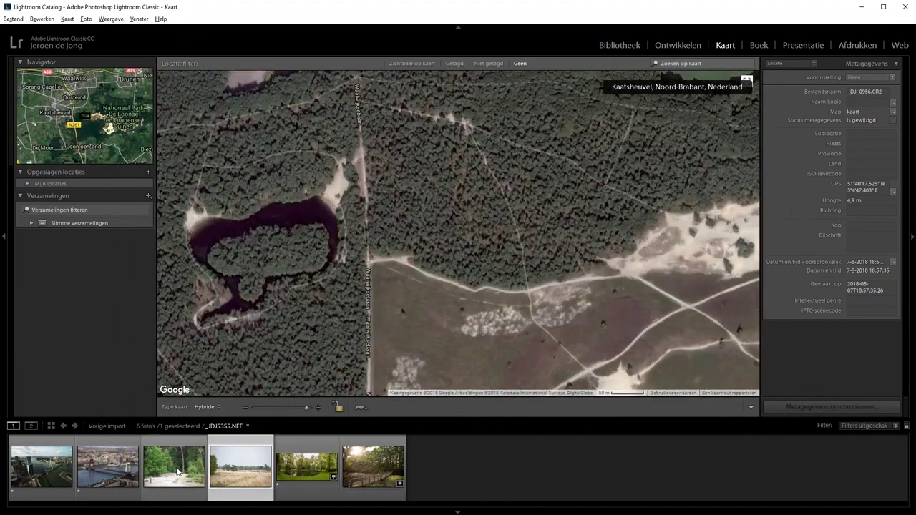
{"action": "left_click", "coordinate": [178, 471], "text": "ctrl"}
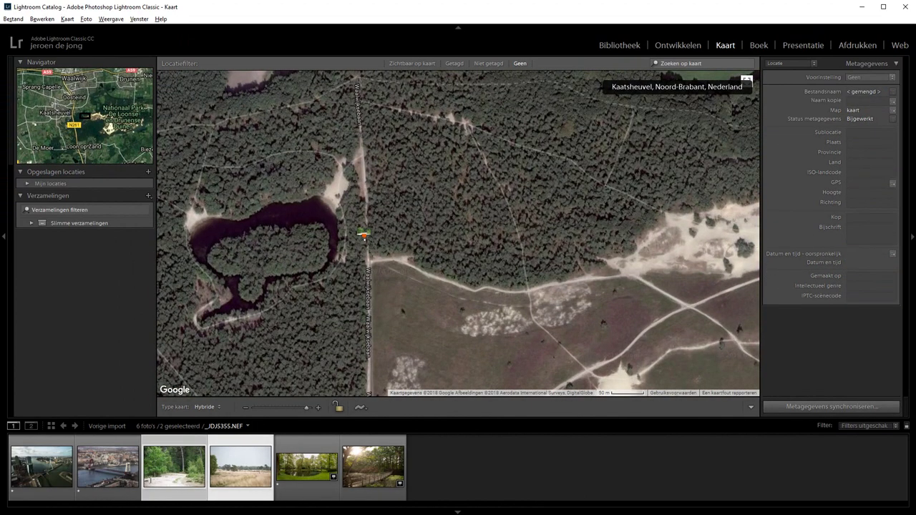
{"action": "left_click_drag", "start_coordinate": [363, 235], "coordinate": [370, 256]}
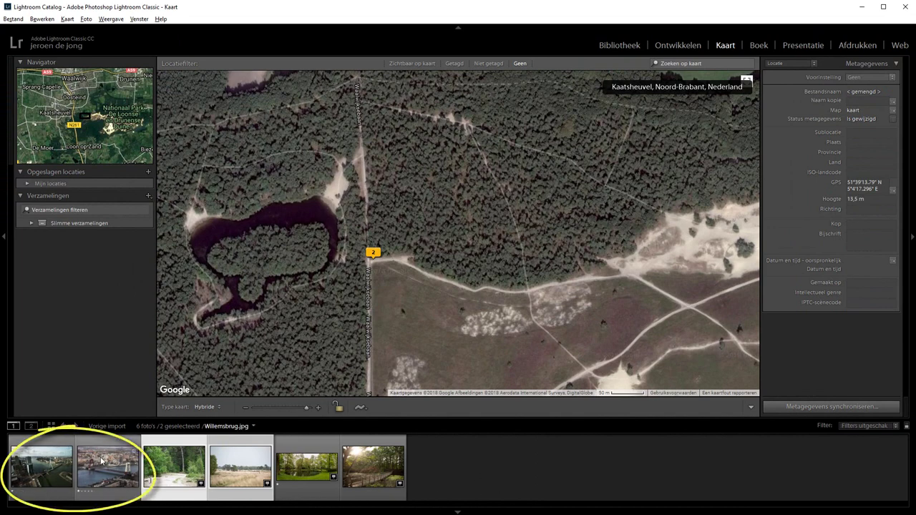
{"action": "left_click", "coordinate": [43, 466]}
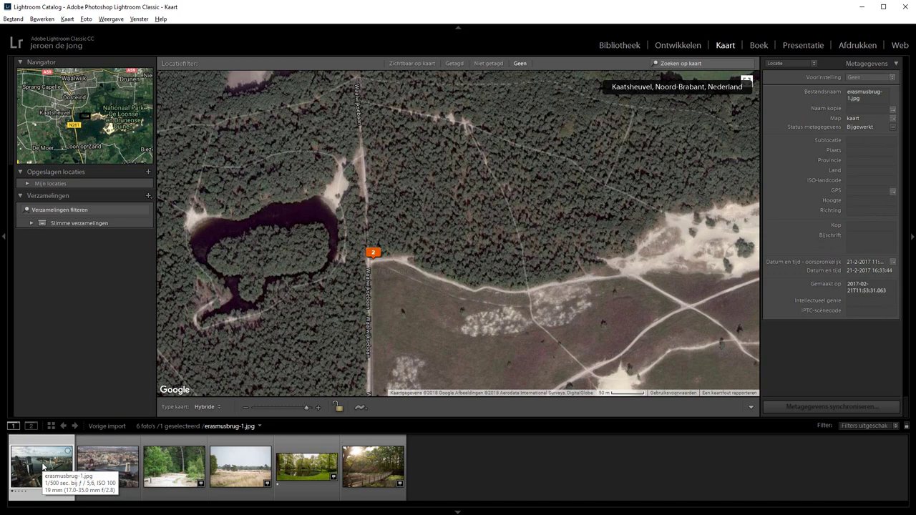
- Zoom out and cycle the location filter through Getagd, Niet getagd and Geen
{"action": "scroll", "coordinate": [415, 243], "scroll_direction": "down", "scroll_amount": 3}
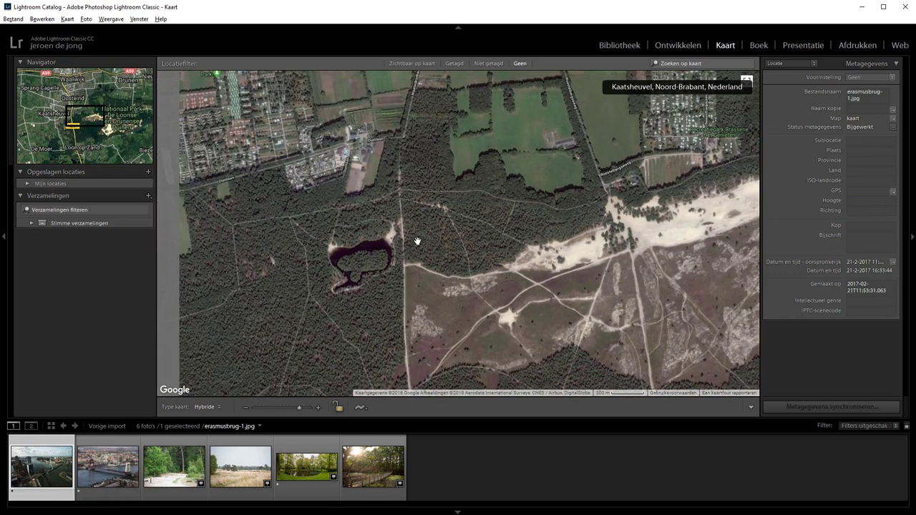
{"action": "scroll", "coordinate": [413, 246], "scroll_direction": "down", "scroll_amount": 1}
{"action": "scroll", "coordinate": [451, 256], "scroll_direction": "down", "scroll_amount": 1}
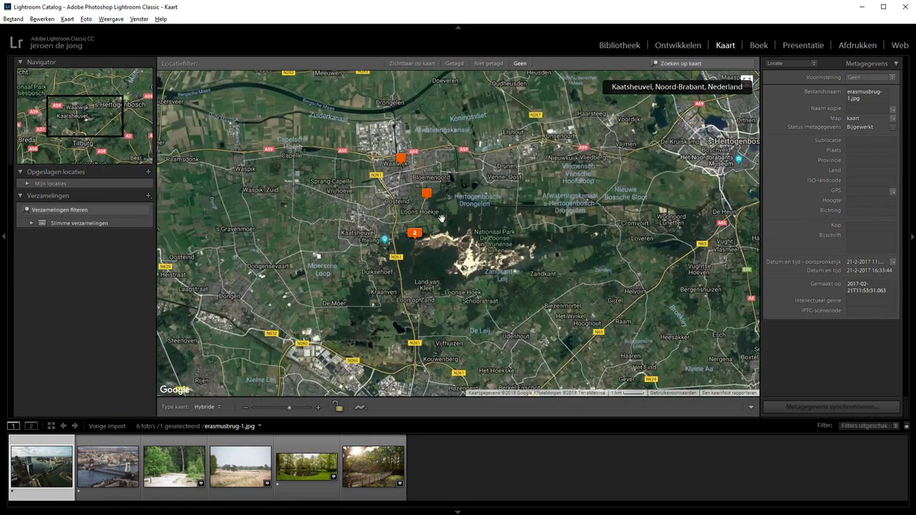
{"action": "scroll", "coordinate": [493, 269], "scroll_direction": "up", "scroll_amount": 1}
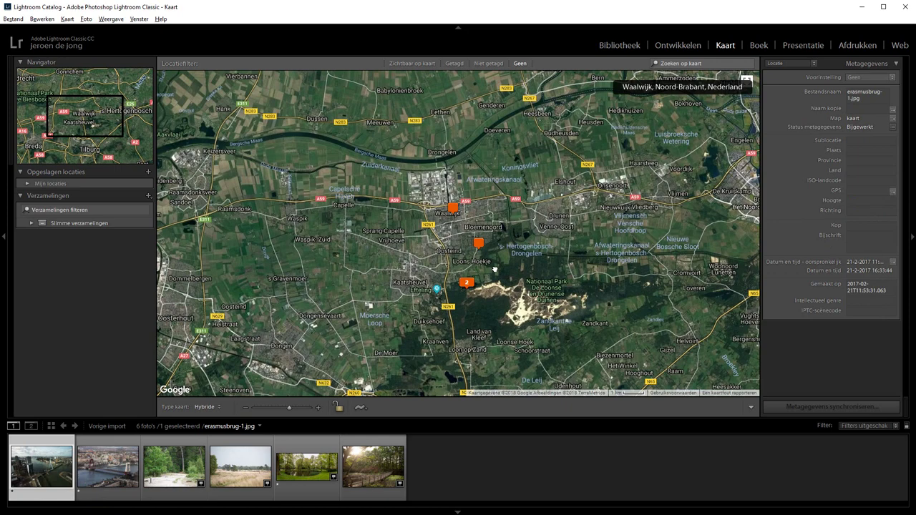
{"action": "left_click", "coordinate": [457, 63]}
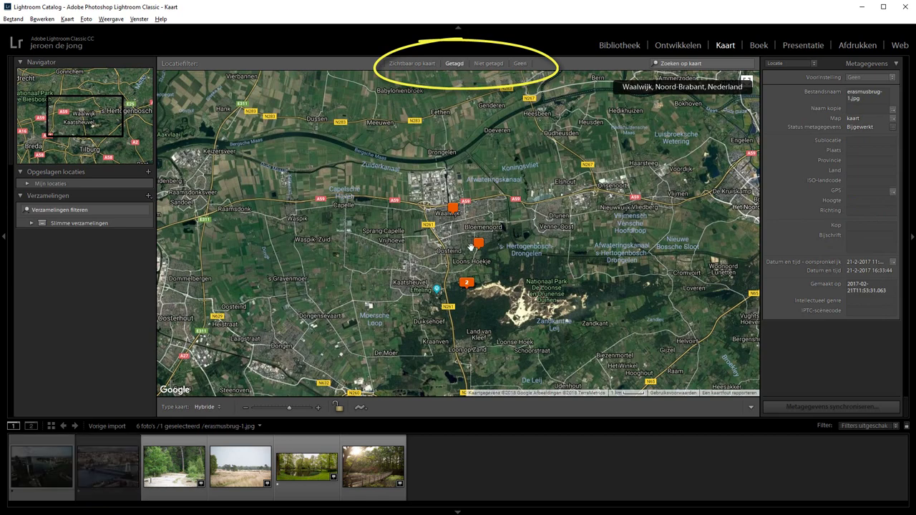
{"action": "left_click", "coordinate": [489, 65]}
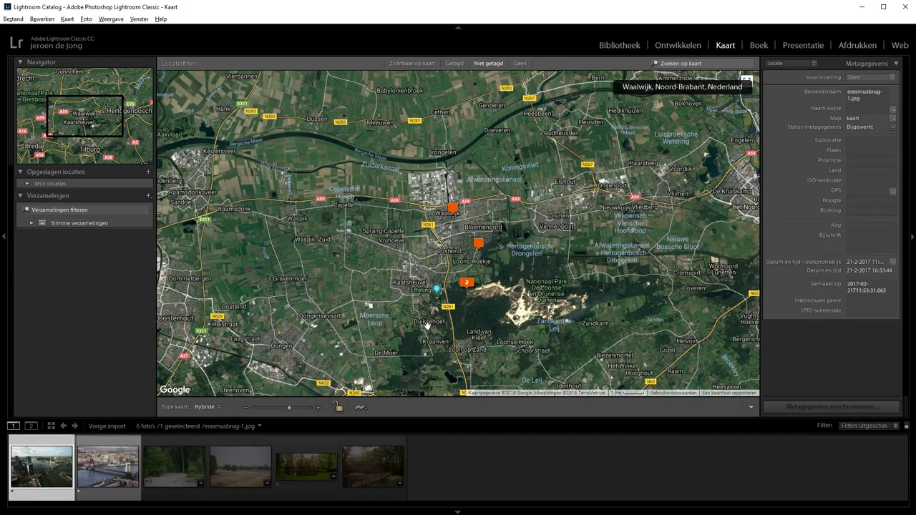
{"action": "left_click", "coordinate": [519, 64]}
{"action": "left_click", "coordinate": [691, 64]}
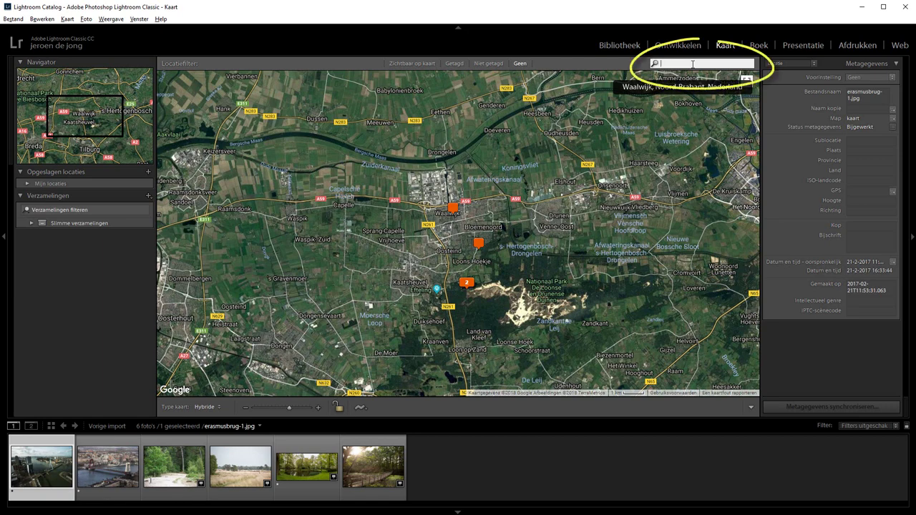
- Search the map for 'rotterdam' and zoom into the city
{"action": "type", "text": "rotterdam"}
{"action": "key", "text": "Return"}
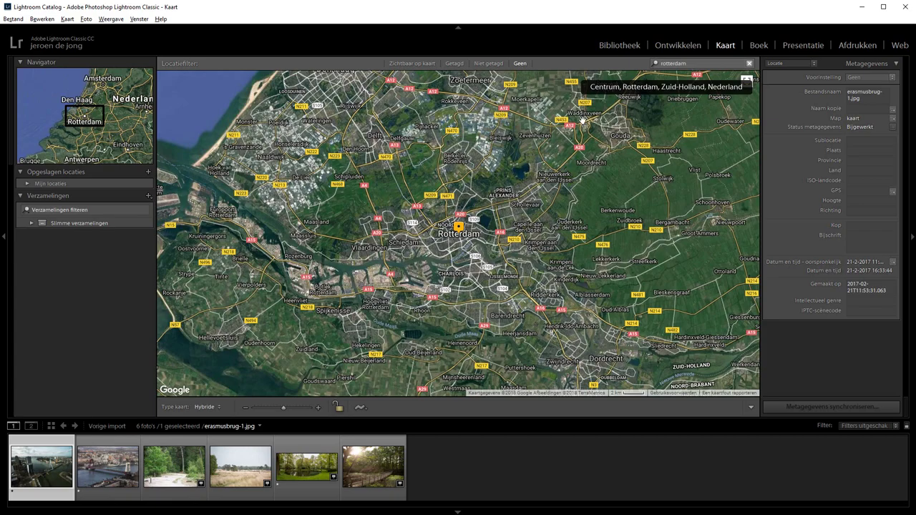
{"action": "scroll", "coordinate": [425, 312], "scroll_direction": "up", "scroll_amount": 1}
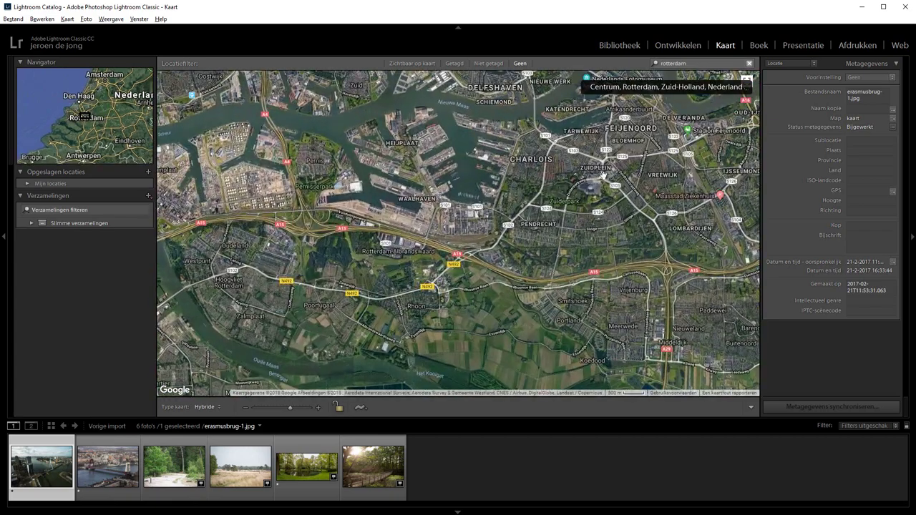
{"action": "scroll", "coordinate": [460, 308], "scroll_direction": "up", "scroll_amount": 1}
{"action": "scroll", "coordinate": [460, 307], "scroll_direction": "up", "scroll_amount": 2}
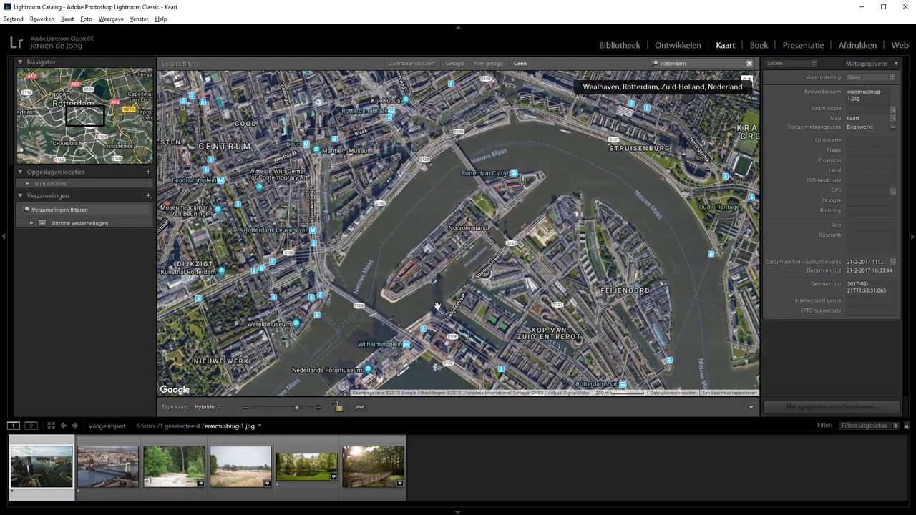
- Pin erasmusbrug-1.jpg on the bridge near Wilhelminaplein, then select Willemsbrug.jpg
{"action": "mouse_move", "coordinate": [50, 466]}
{"action": "left_mouse_down"}
{"action": "mouse_move", "coordinate": [360, 286]}
{"action": "mouse_move", "coordinate": [364, 297]}
{"action": "left_mouse_up"}
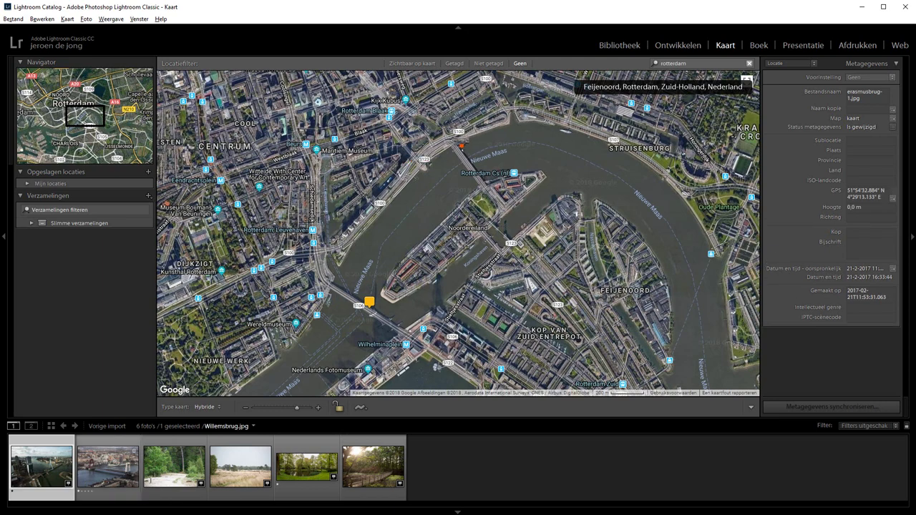
{"action": "key", "text": "Right"}
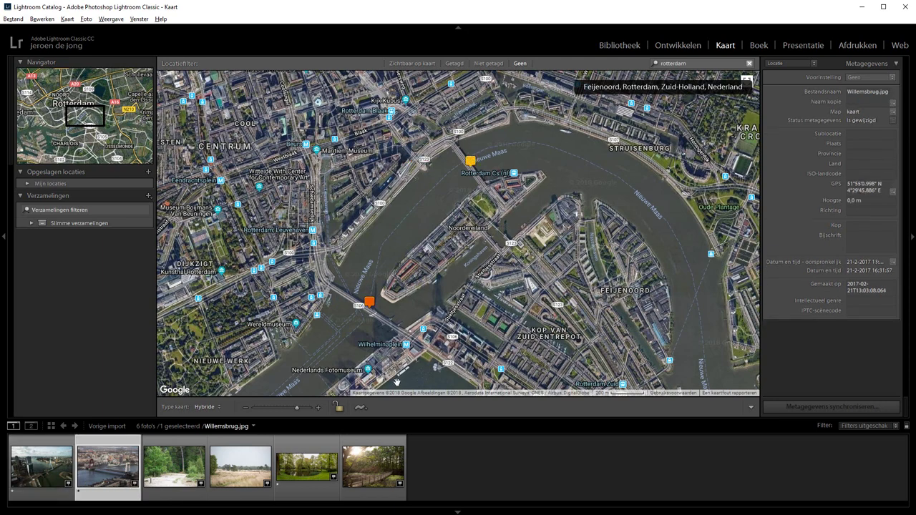
{"action": "scroll", "coordinate": [459, 362], "scroll_direction": "down", "scroll_amount": 2}
{"action": "scroll", "coordinate": [493, 351], "scroll_direction": "down", "scroll_amount": 2}
- Zoom out and clear the rotterdam map search
{"action": "scroll", "coordinate": [527, 339], "scroll_direction": "down", "scroll_amount": 1}
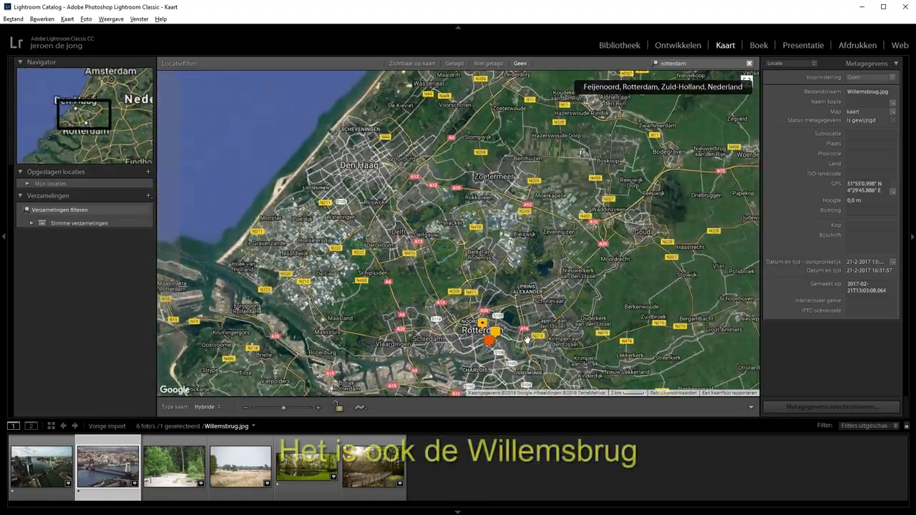
{"action": "scroll", "coordinate": [501, 301], "scroll_direction": "down", "scroll_amount": 1}
{"action": "scroll", "coordinate": [465, 243], "scroll_direction": "down", "scroll_amount": 2}
{"action": "scroll", "coordinate": [429, 186], "scroll_direction": "up", "scroll_amount": 1}
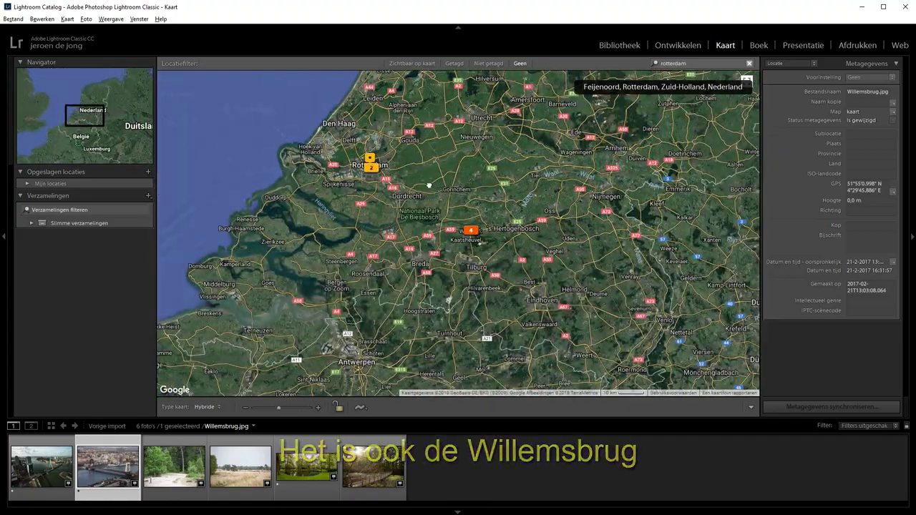
{"action": "scroll", "coordinate": [368, 209], "scroll_direction": "down", "scroll_amount": 1}
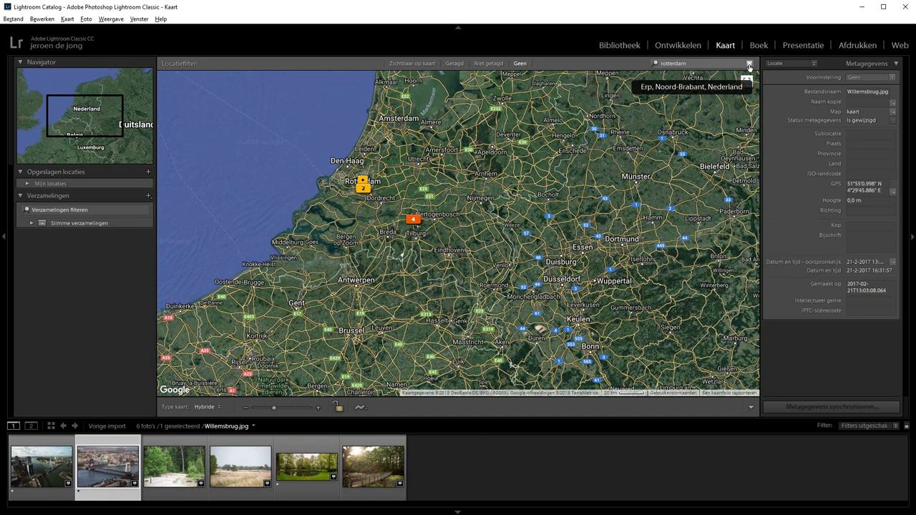
{"action": "scroll", "coordinate": [361, 188], "scroll_direction": "up", "scroll_amount": 4}
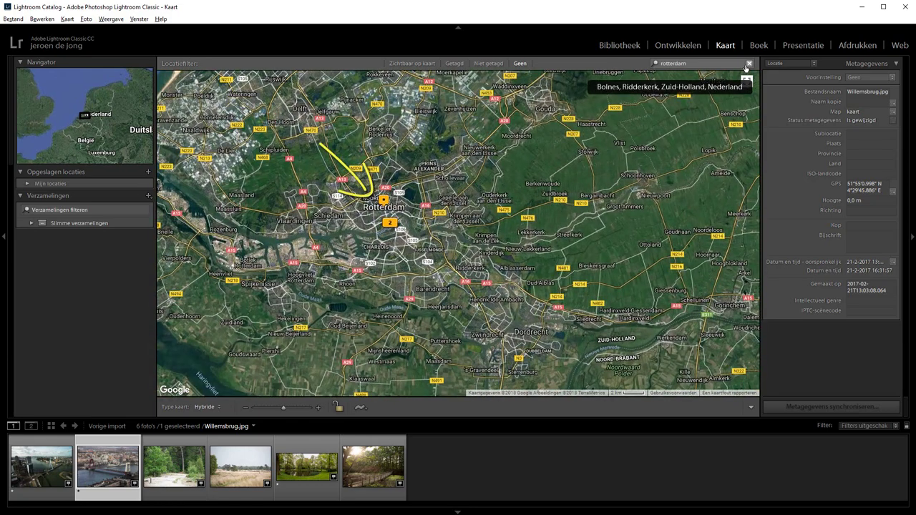
{"action": "left_click", "coordinate": [748, 63]}
- Zoom and pan to the Kaatsheuvel markers, previewing the park pond photo
{"action": "scroll", "coordinate": [617, 245], "scroll_direction": "down", "scroll_amount": 3}
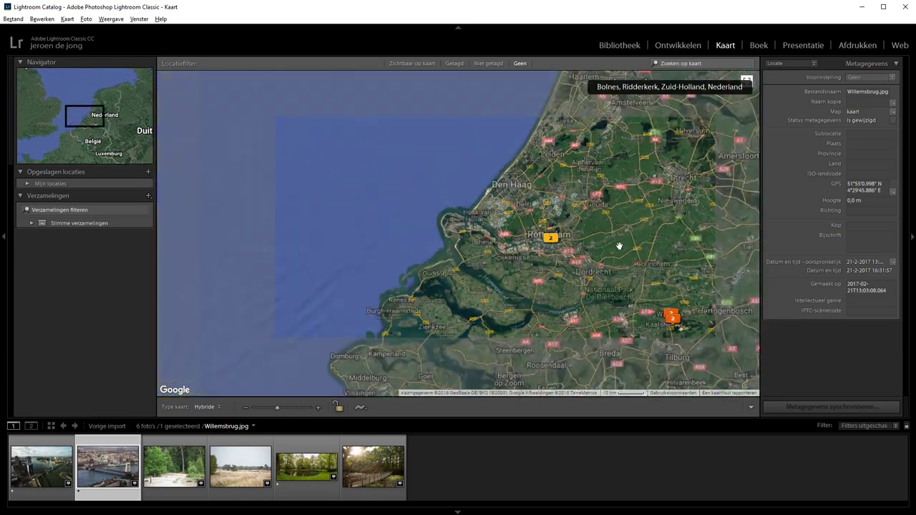
{"action": "scroll", "coordinate": [368, 230], "scroll_direction": "down", "scroll_amount": 1}
{"action": "scroll", "coordinate": [389, 239], "scroll_direction": "down", "scroll_amount": 1}
{"action": "scroll", "coordinate": [409, 245], "scroll_direction": "down", "scroll_amount": 1}
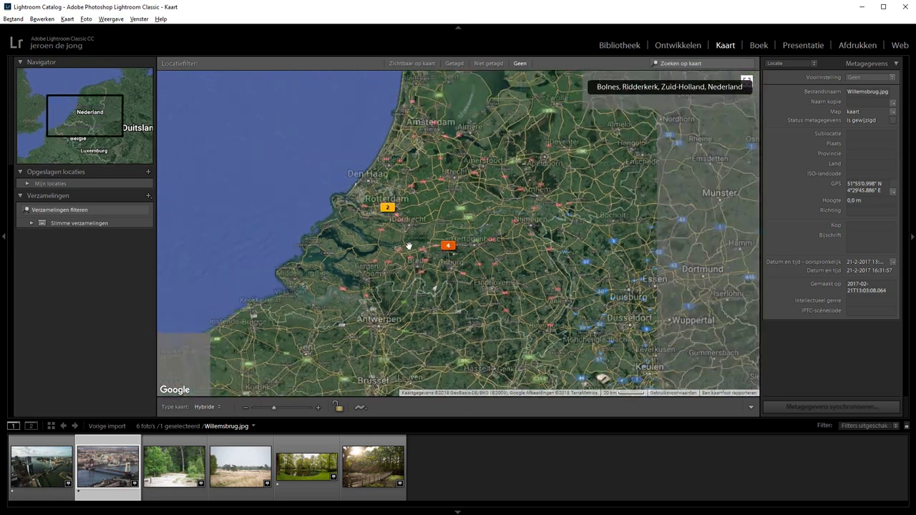
{"action": "scroll", "coordinate": [408, 248], "scroll_direction": "down", "scroll_amount": 1}
{"action": "scroll", "coordinate": [388, 268], "scroll_direction": "up", "scroll_amount": 1}
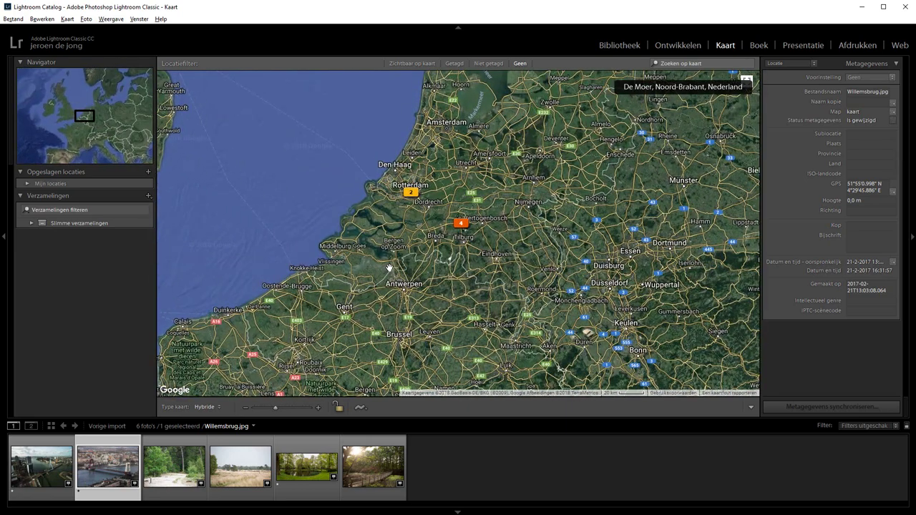
{"action": "scroll", "coordinate": [398, 243], "scroll_direction": "up", "scroll_amount": 1}
{"action": "scroll", "coordinate": [429, 272], "scroll_direction": "up", "scroll_amount": 2}
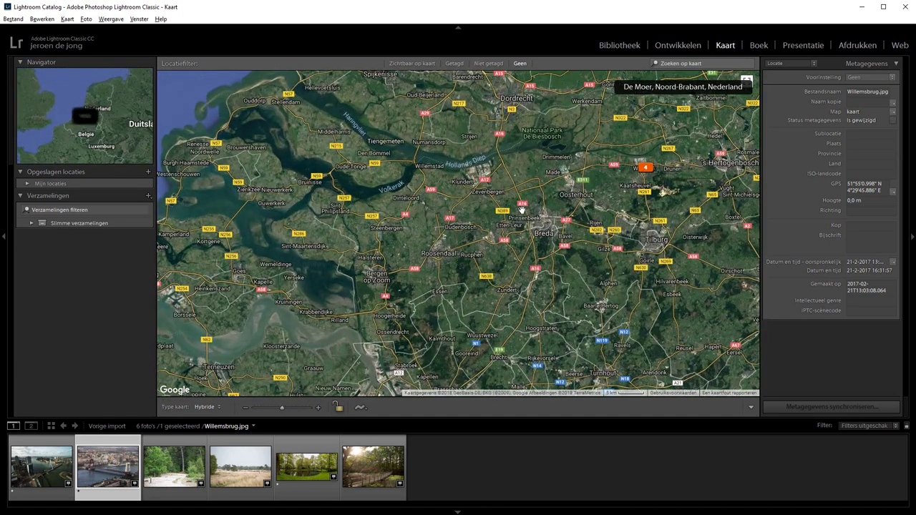
{"action": "scroll", "coordinate": [458, 293], "scroll_direction": "up", "scroll_amount": 1}
{"action": "scroll", "coordinate": [480, 306], "scroll_direction": "up", "scroll_amount": 1}
{"action": "left_click_drag", "start_coordinate": [517, 296], "coordinate": [366, 304]}
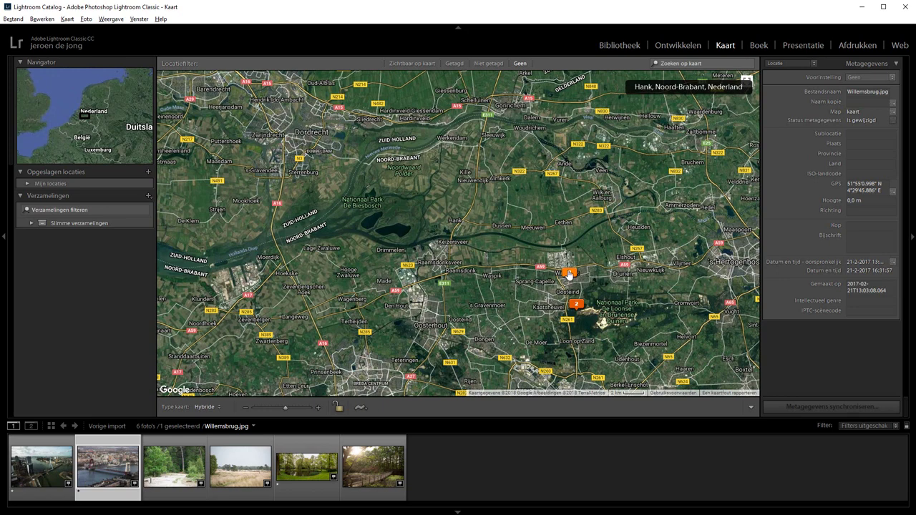
{"action": "mouse_move", "coordinate": [569, 272]}
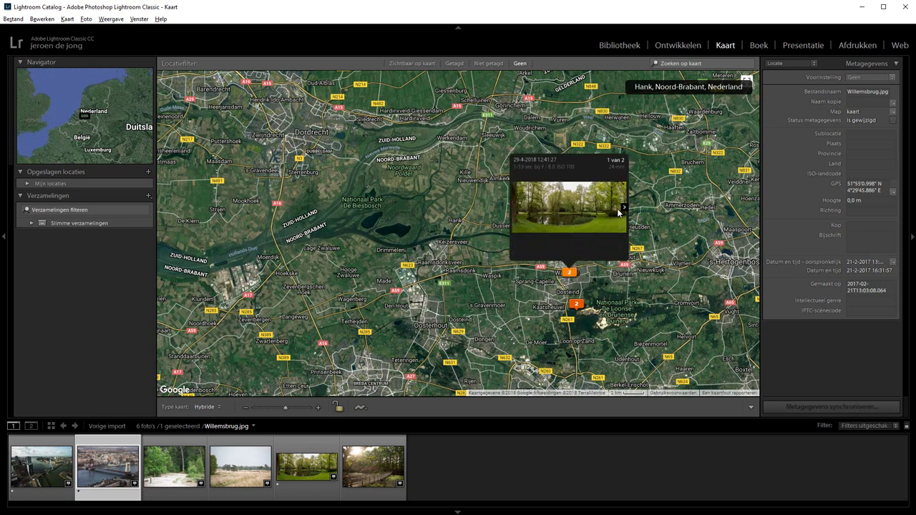
- Preview both photos at the Kaatsheuvel and Rotterdam markers, then deselect all photos
{"action": "left_click", "coordinate": [623, 209]}
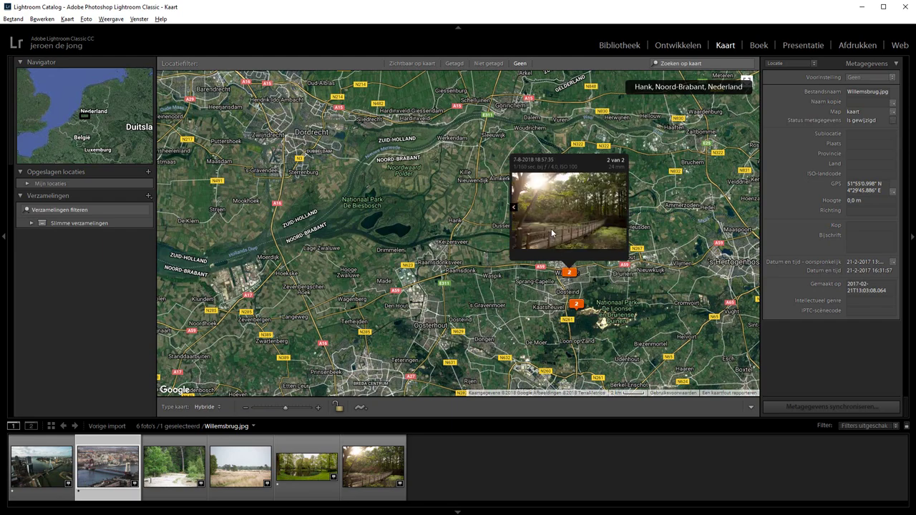
{"action": "scroll", "coordinate": [435, 263], "scroll_direction": "down", "scroll_amount": 2}
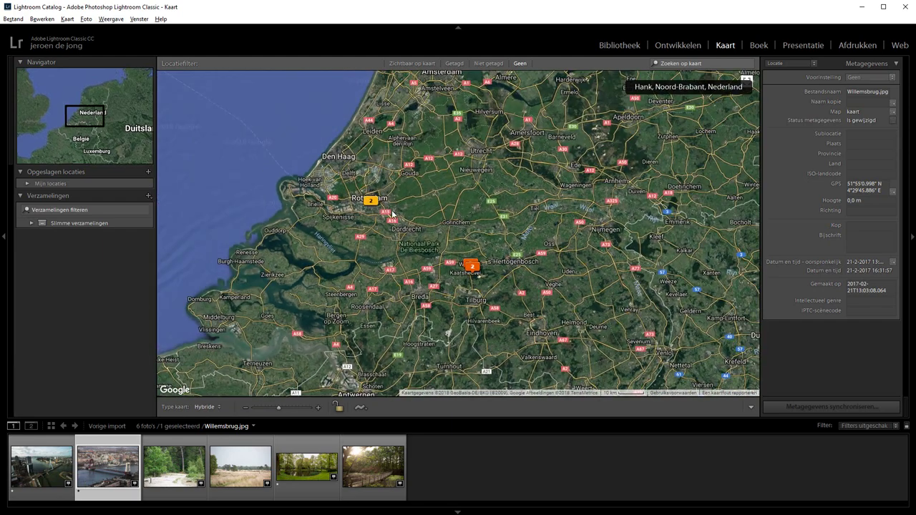
{"action": "left_click", "coordinate": [372, 203]}
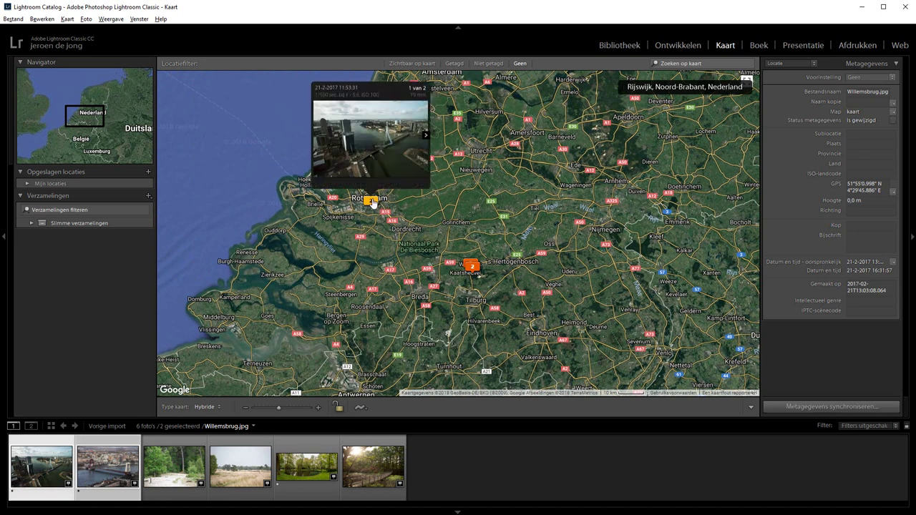
{"action": "left_click", "coordinate": [426, 140]}
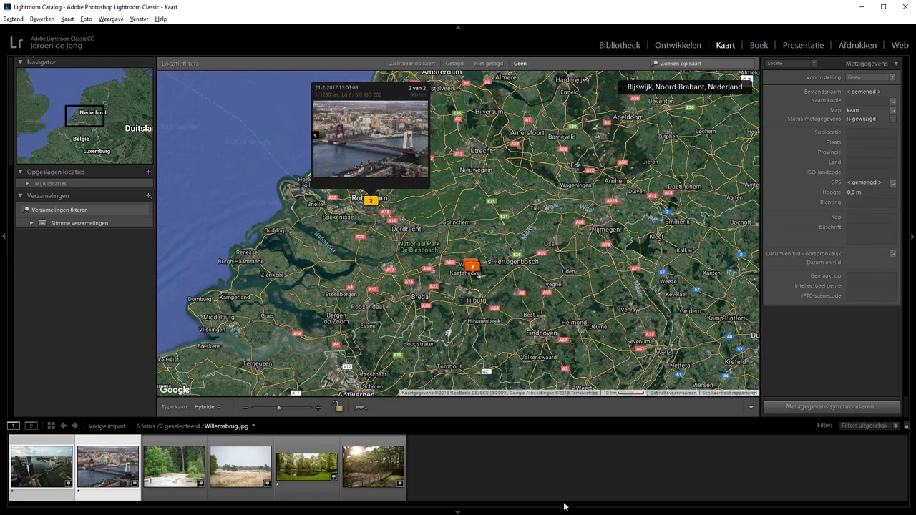
{"action": "left_click", "coordinate": [482, 476]}
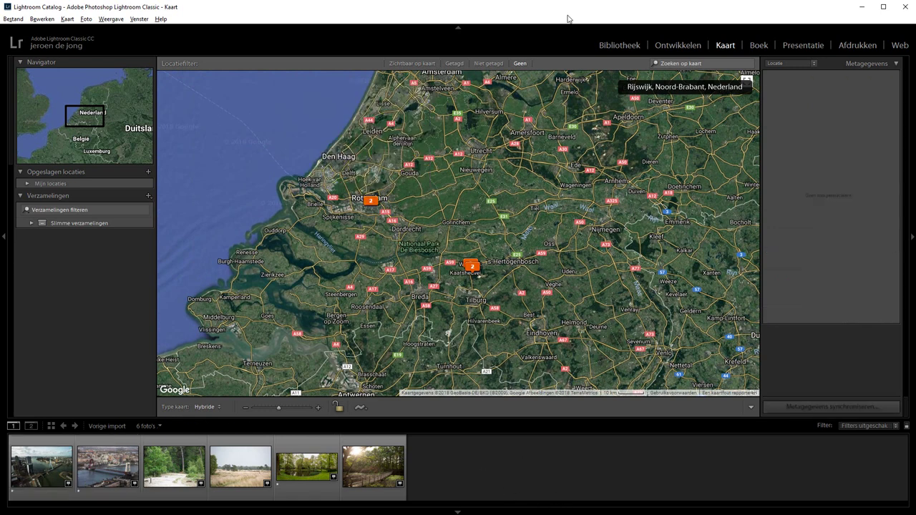
- Check the sixth photo's GPS metadata in the Library grid, then return to the Map
{"action": "left_click", "coordinate": [619, 45]}
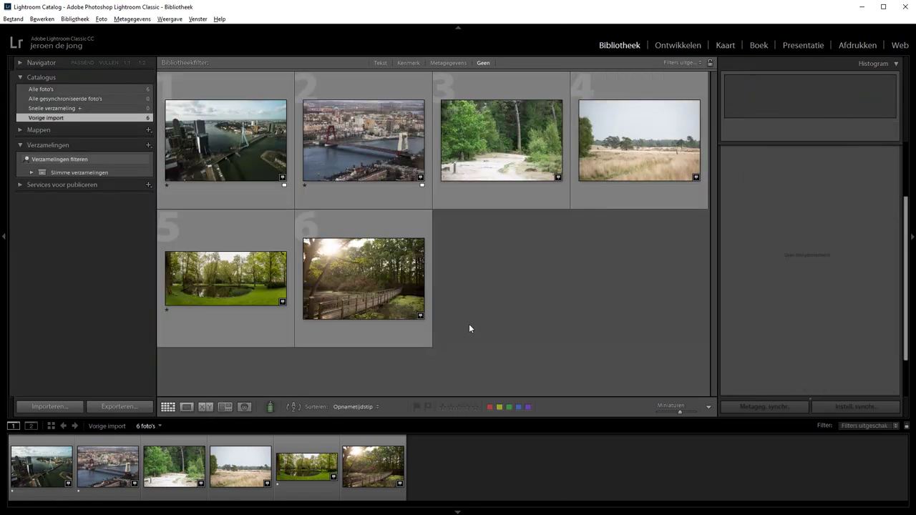
{"action": "mouse_move", "coordinate": [363, 279]}
{"action": "left_click", "coordinate": [357, 300]}
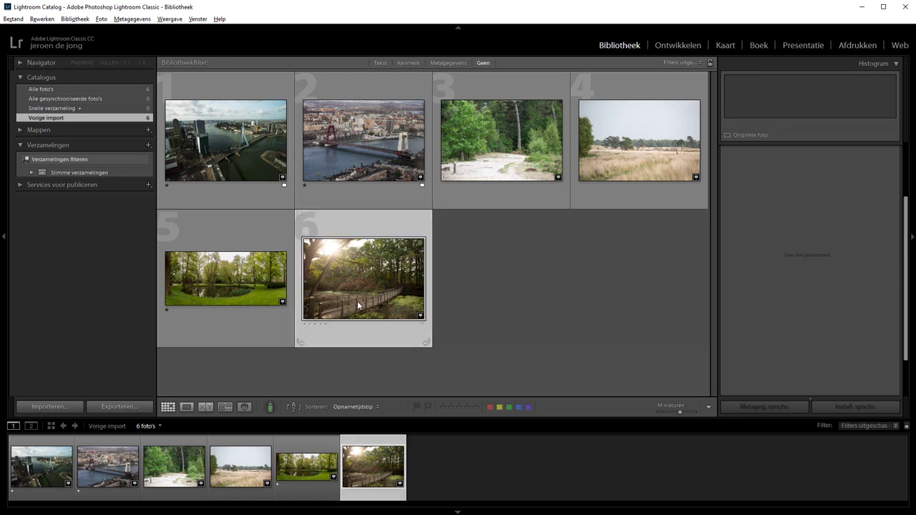
{"action": "left_click", "coordinate": [420, 317]}
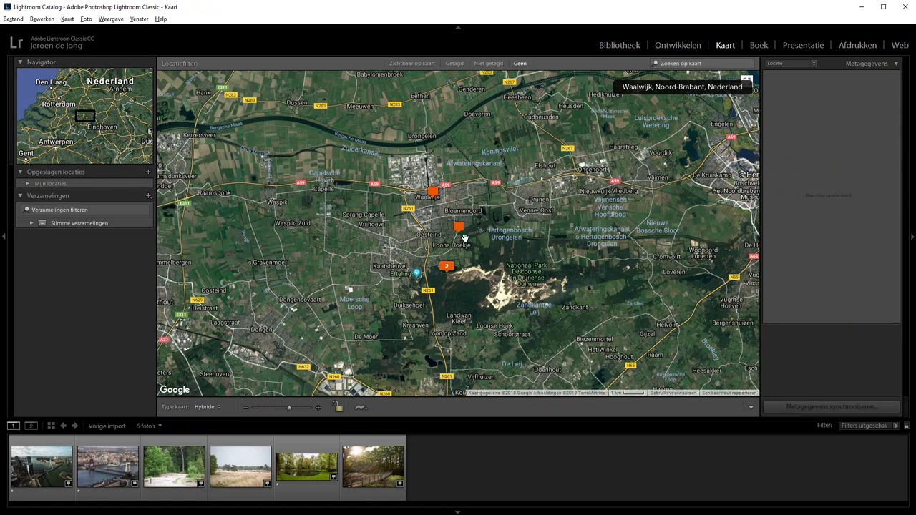
{"action": "scroll", "coordinate": [469, 230], "scroll_direction": "up", "scroll_amount": 1}
{"action": "scroll", "coordinate": [457, 241], "scroll_direction": "up", "scroll_amount": 1}
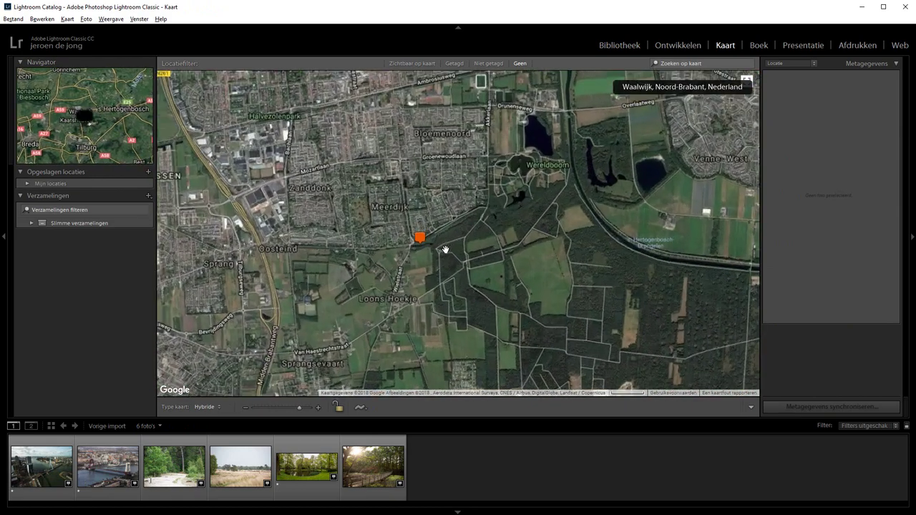
{"action": "scroll", "coordinate": [422, 258], "scroll_direction": "up", "scroll_amount": 1}
{"action": "left_click_drag", "start_coordinate": [309, 282], "coordinate": [437, 279]}
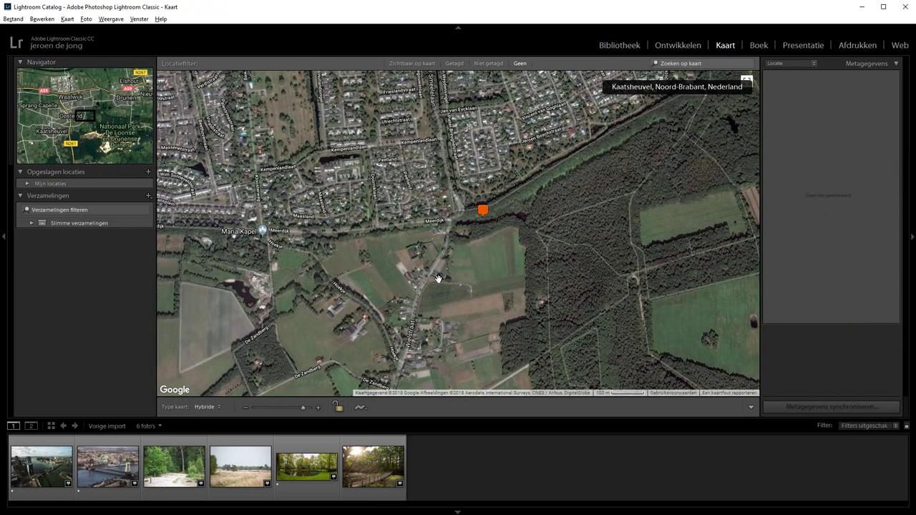
{"action": "scroll", "coordinate": [499, 256], "scroll_direction": "down", "scroll_amount": 1}
{"action": "scroll", "coordinate": [499, 255], "scroll_direction": "down", "scroll_amount": 1}
{"action": "scroll", "coordinate": [498, 254], "scroll_direction": "down", "scroll_amount": 1}
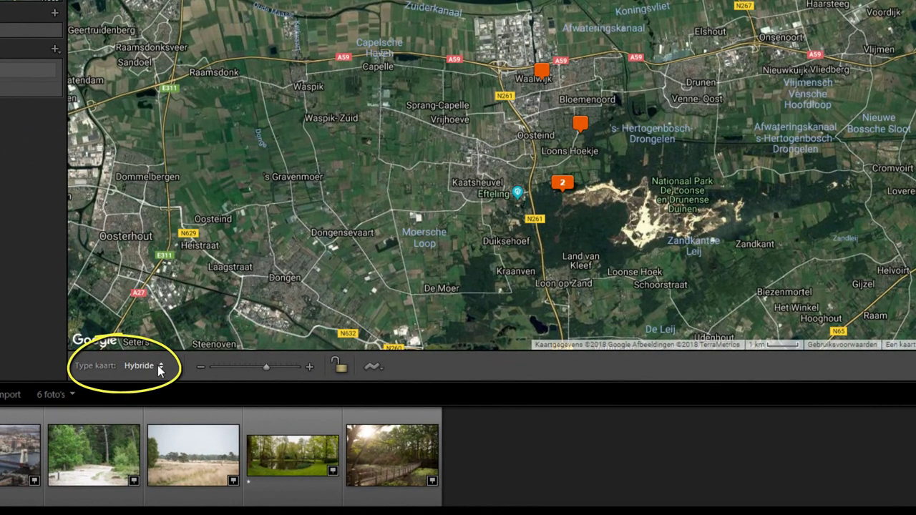
{"action": "left_click", "coordinate": [157, 366]}
{"action": "left_click", "coordinate": [144, 400]}
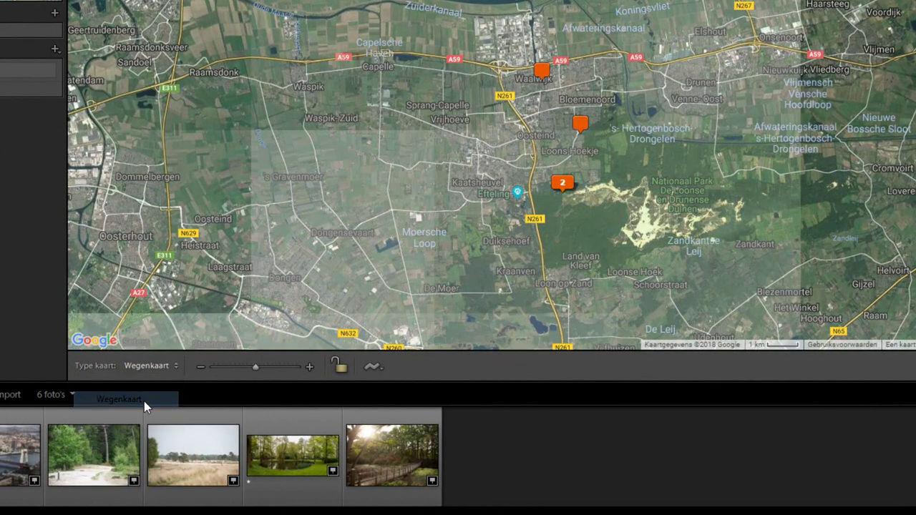
{"action": "left_click", "coordinate": [149, 367]}
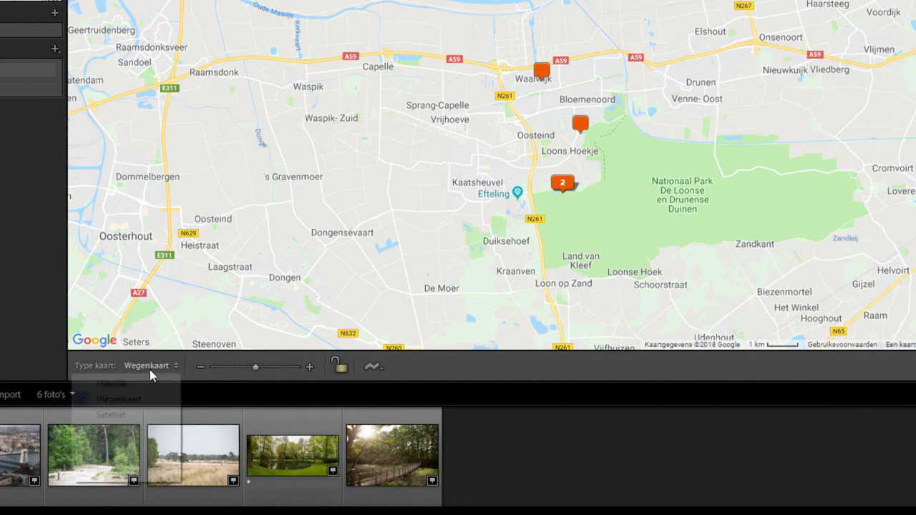
{"action": "left_click", "coordinate": [149, 416]}
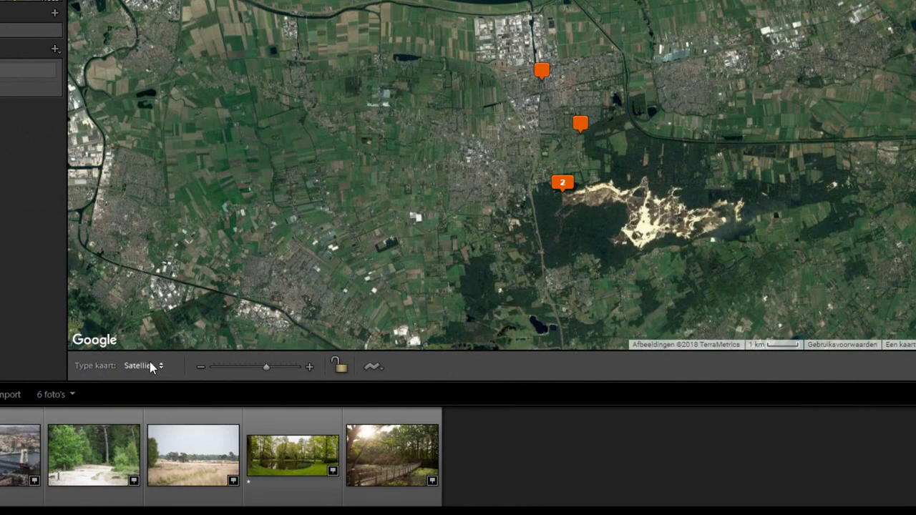
{"action": "left_click", "coordinate": [149, 365]}
{"action": "left_click", "coordinate": [138, 435]}
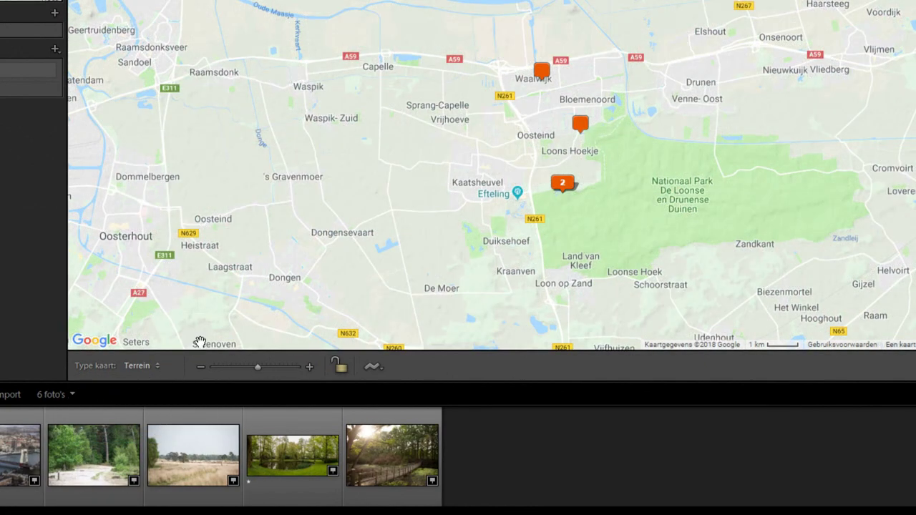
{"action": "scroll", "coordinate": [587, 168], "scroll_direction": "up", "scroll_amount": 2}
{"action": "left_click", "coordinate": [151, 367]}
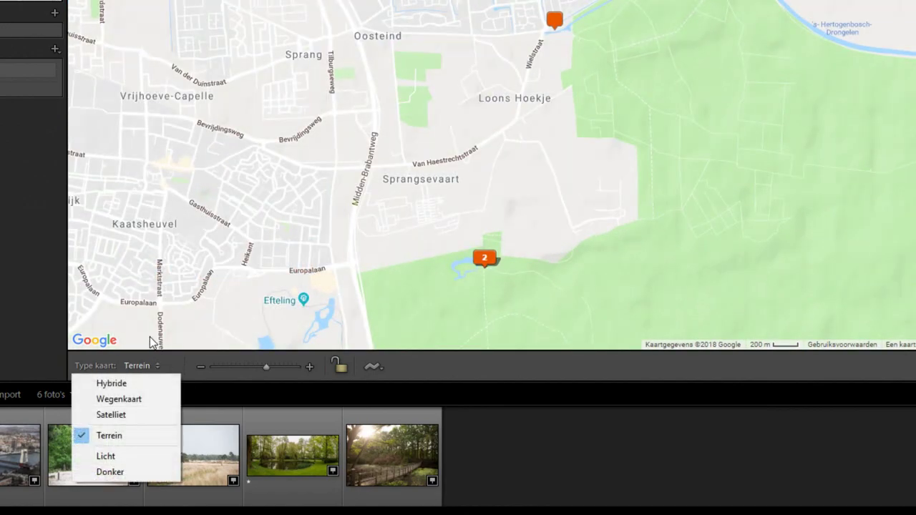
{"action": "left_click", "coordinate": [136, 387]}
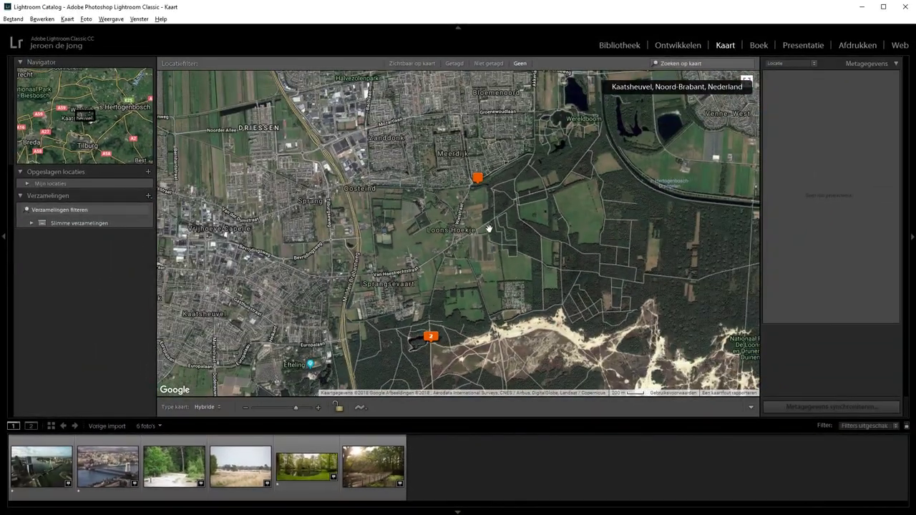
{"action": "left_click_drag", "start_coordinate": [572, 268], "coordinate": [601, 326]}
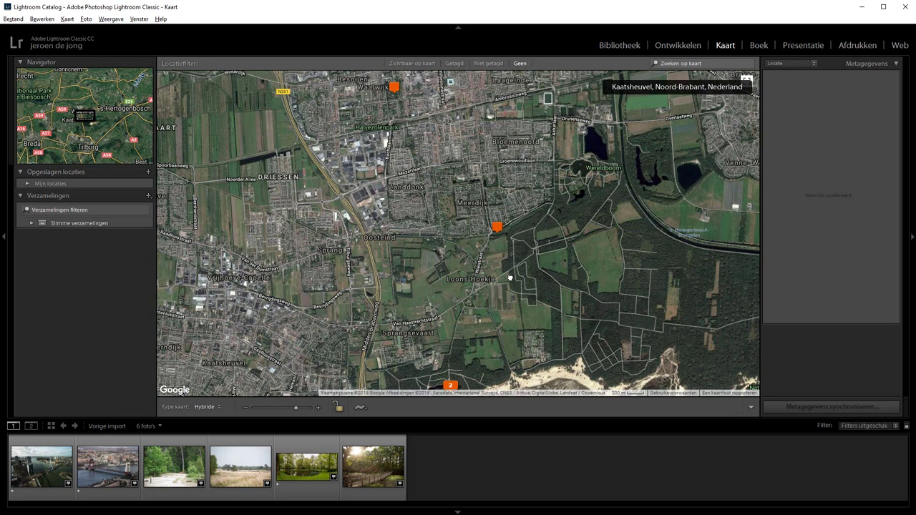
- Select _DJ_0956.CR2 to highlight its marker and zoom the map out one level
{"action": "key", "text": "Right"}
{"action": "scroll", "coordinate": [578, 350], "scroll_direction": "down", "scroll_amount": 2}
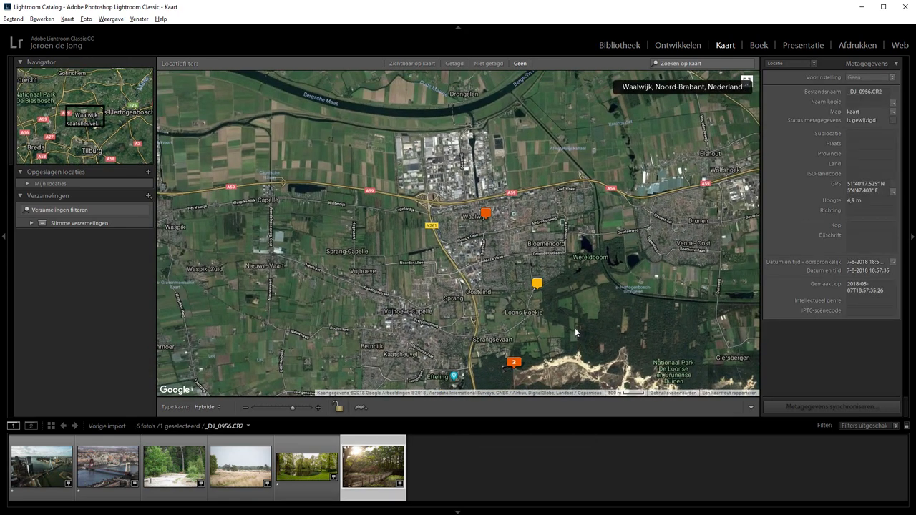